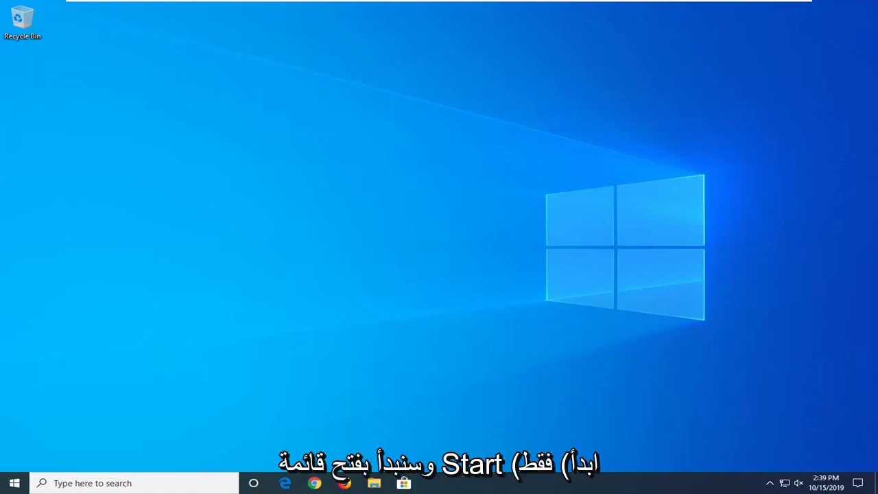
Step: Launch Registry Editor as administrator from a Start menu search for 'regedit'
{"action": "left_click", "coordinate": [16, 483]}
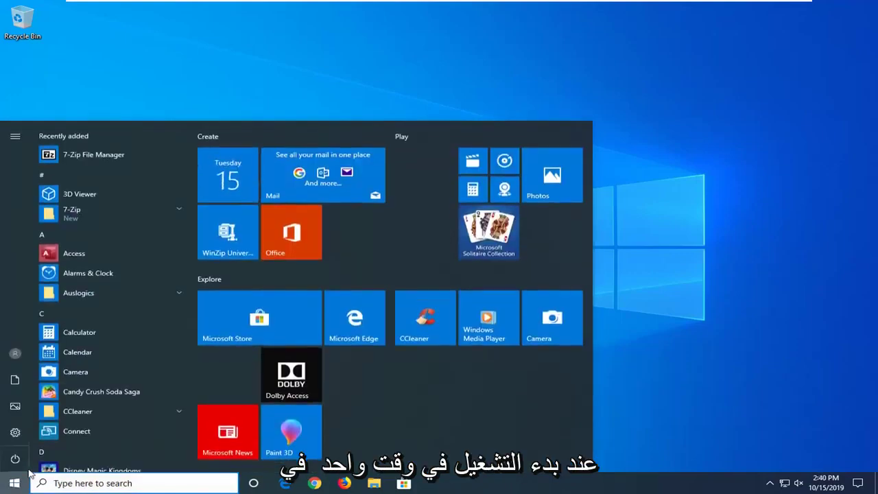
{"action": "type", "text": "reg"}
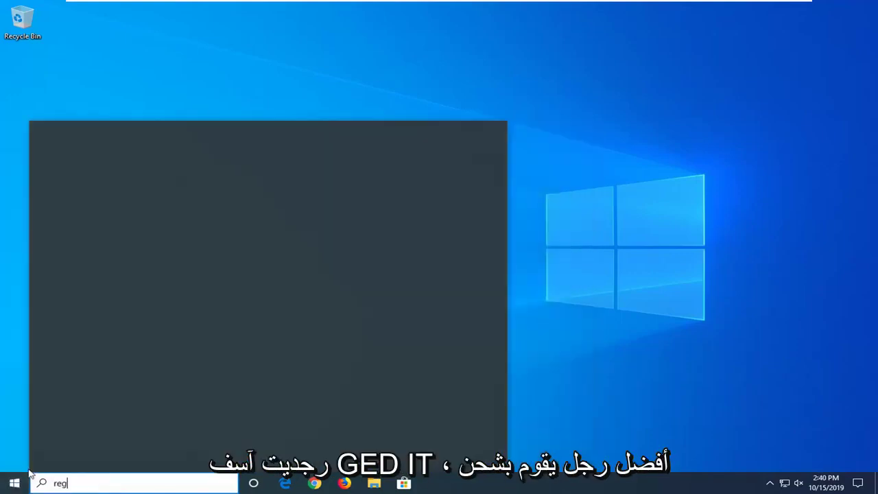
{"action": "type", "text": "edit"}
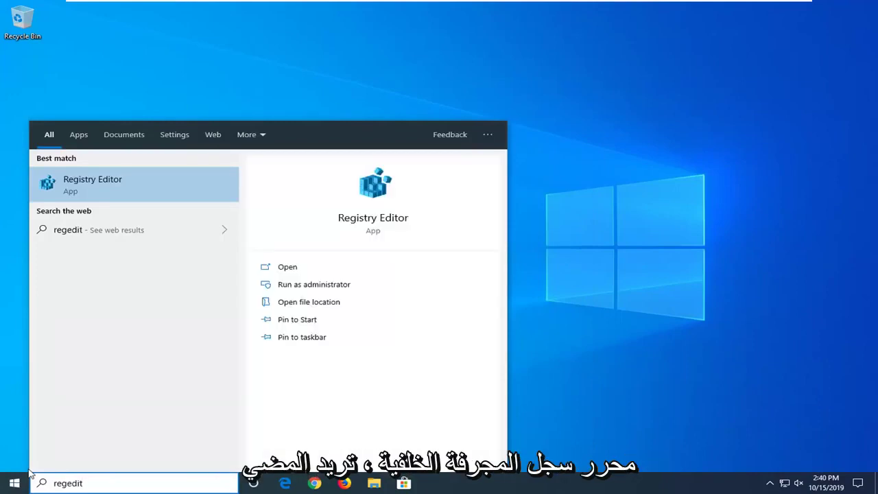
{"action": "right_click", "coordinate": [119, 181]}
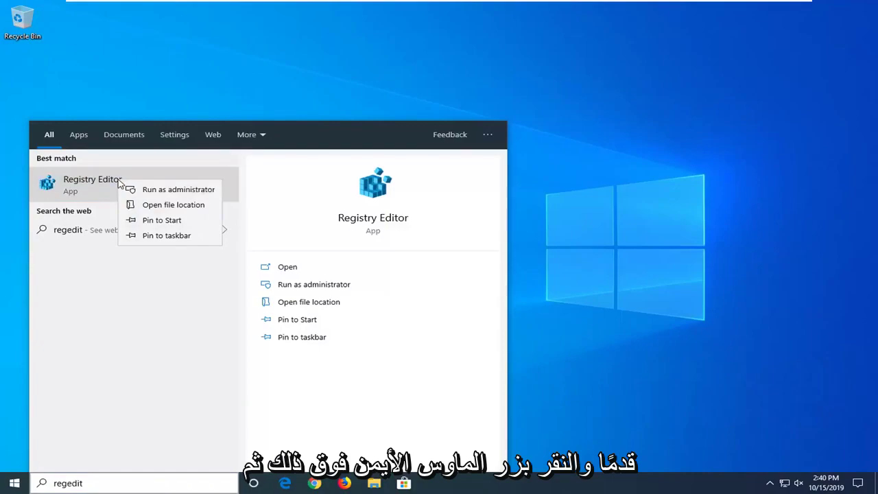
{"action": "left_click", "coordinate": [173, 190]}
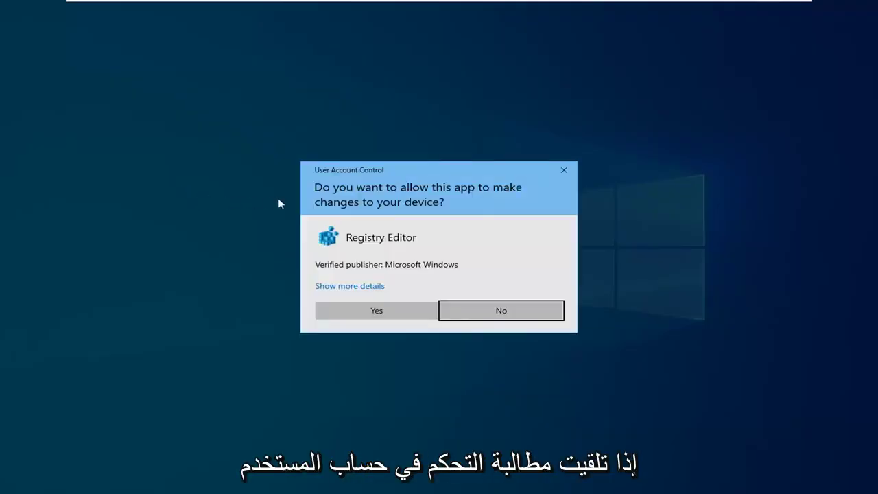
Step: Approve the elevation prompt, then start a registry export to the Desktop and cancel it
{"action": "left_click", "coordinate": [364, 310]}
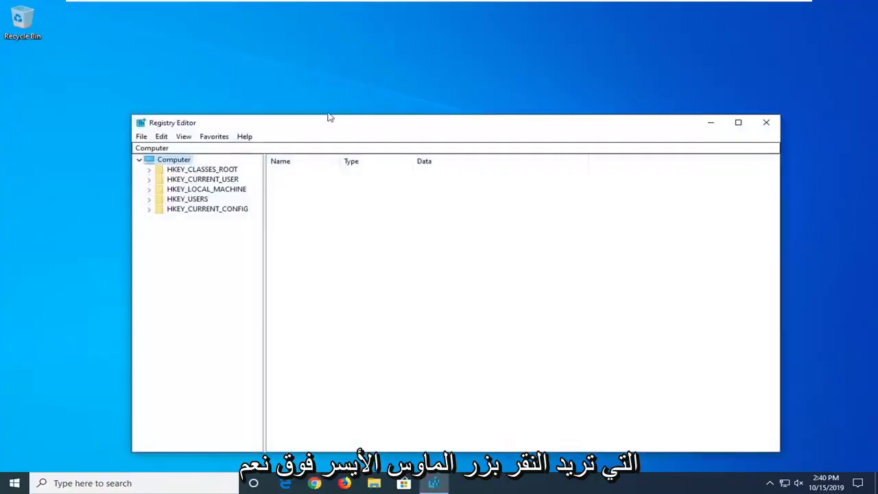
{"action": "left_click_drag", "start_coordinate": [329, 117], "coordinate": [336, 90]}
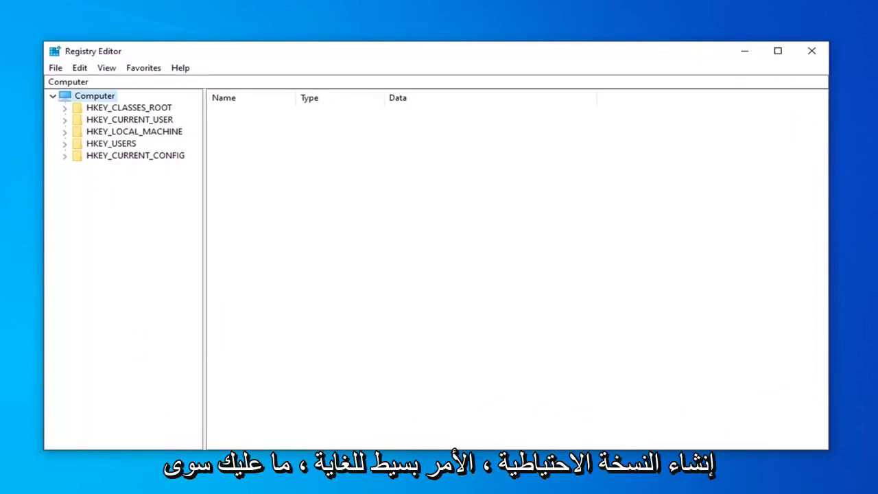
{"action": "left_click", "coordinate": [55, 68]}
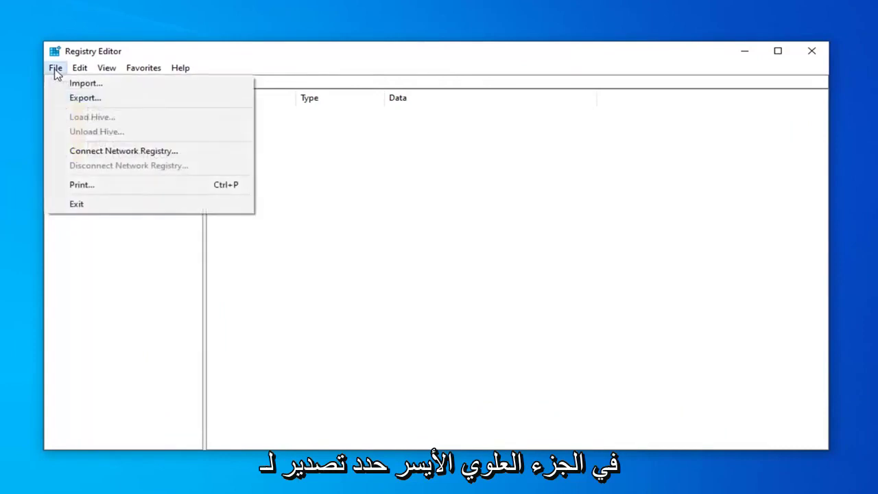
{"action": "left_click", "coordinate": [96, 99]}
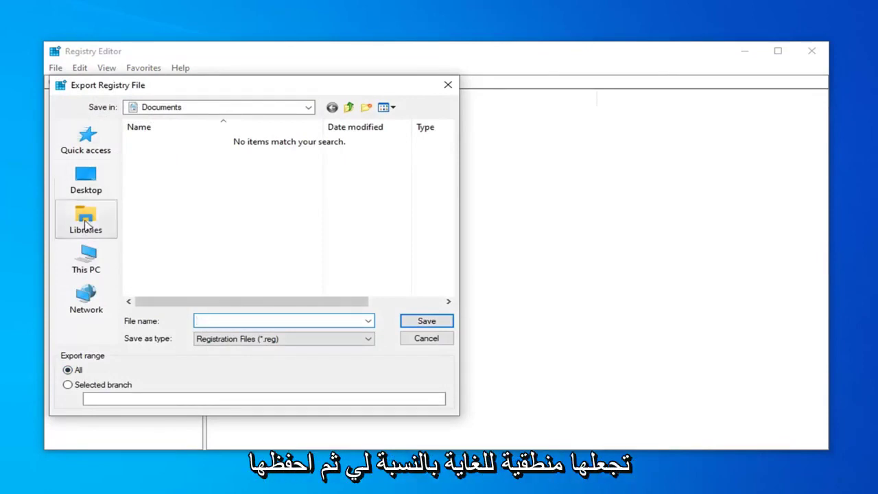
{"action": "left_click", "coordinate": [82, 175]}
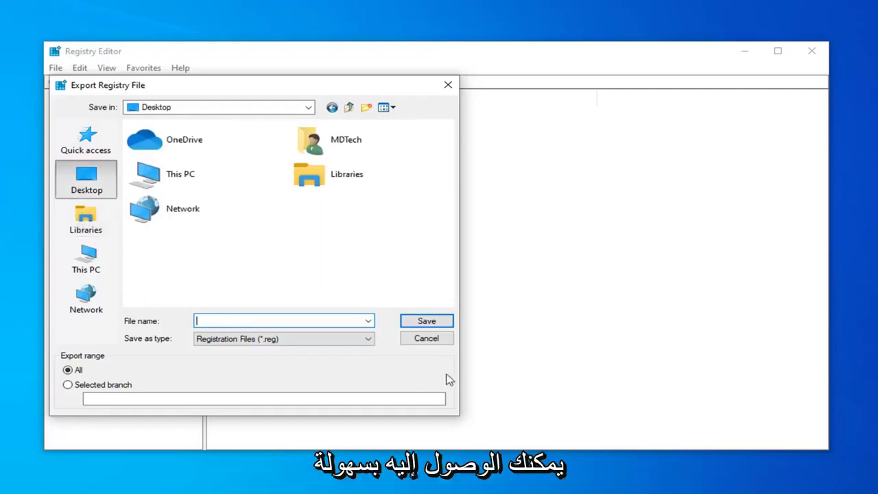
{"action": "left_click", "coordinate": [420, 338]}
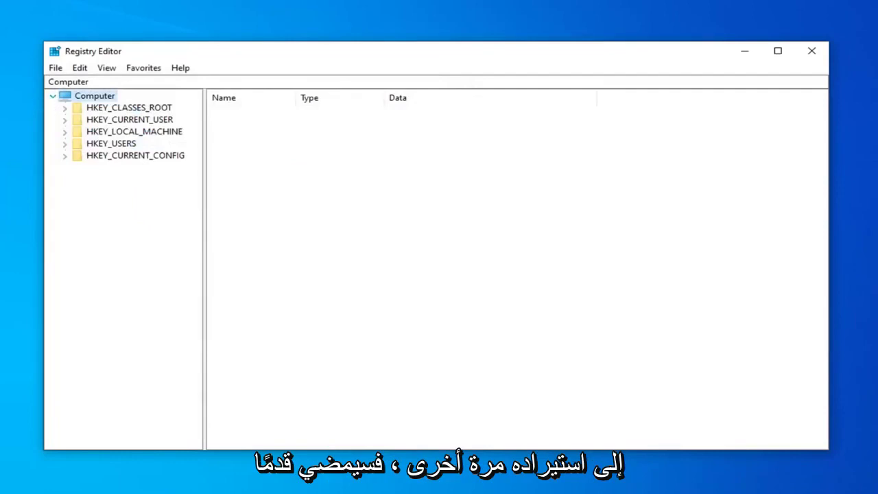
Step: Open the registry import dialog and close it without importing anything
{"action": "left_click", "coordinate": [55, 69]}
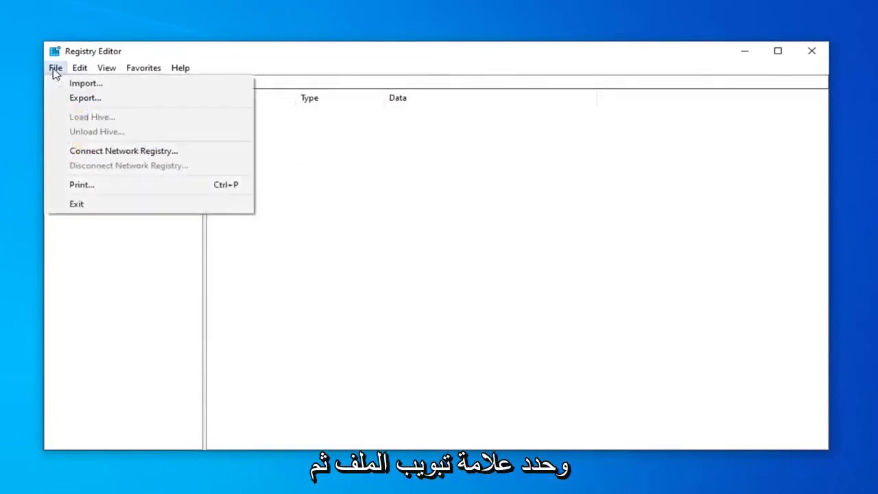
{"action": "left_click", "coordinate": [106, 84]}
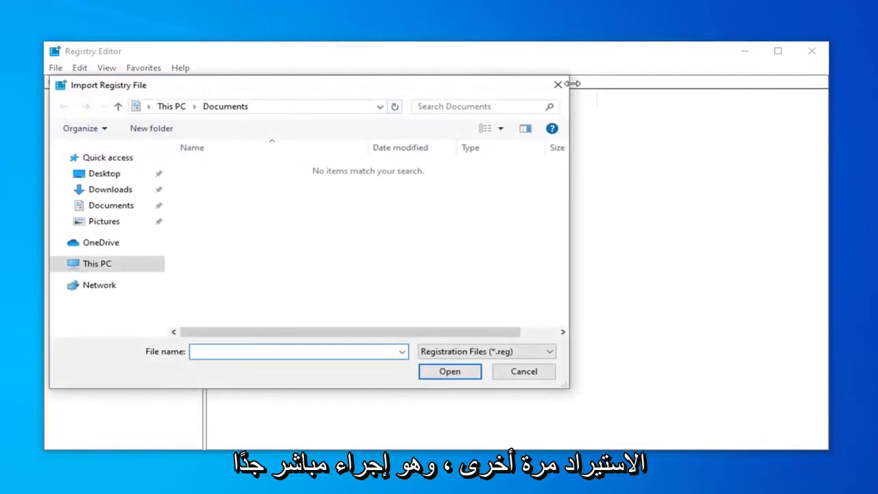
{"action": "left_click", "coordinate": [558, 85]}
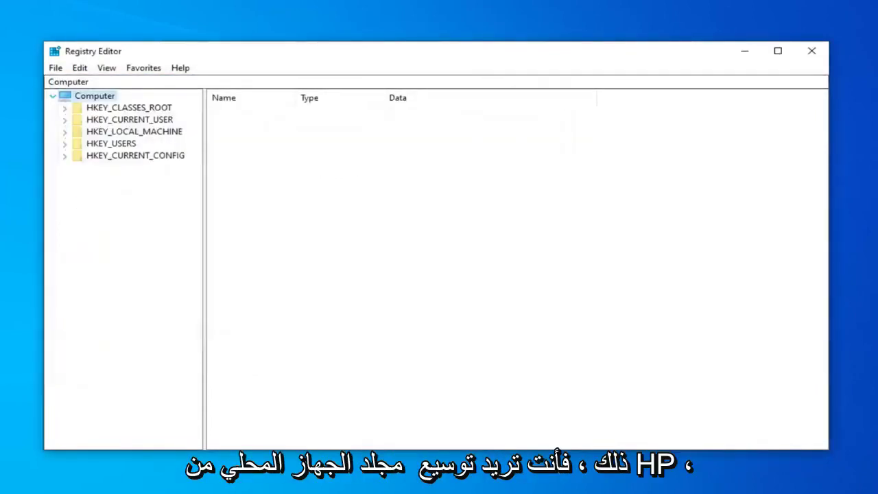
Step: Navigate to HKEY_LOCAL_MACHINE\SYSTEM\CurrentControlSet\Control to list its values
{"action": "left_click", "coordinate": [74, 132]}
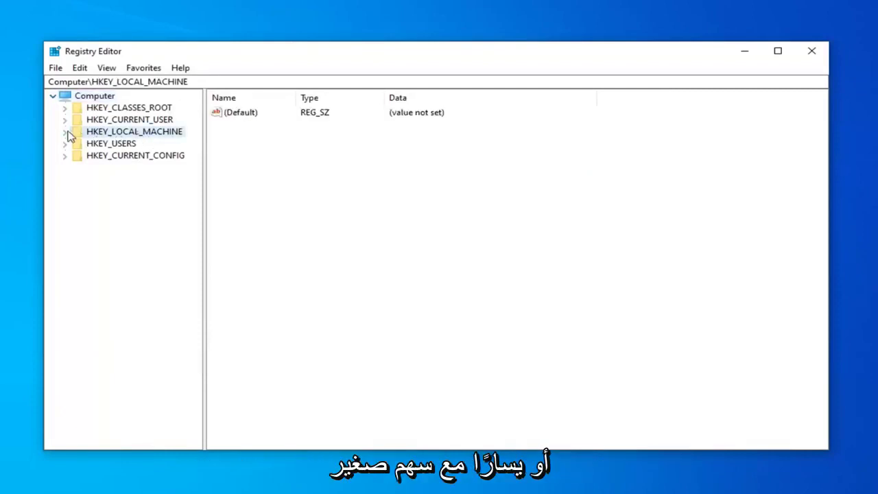
{"action": "double_click", "coordinate": [94, 134]}
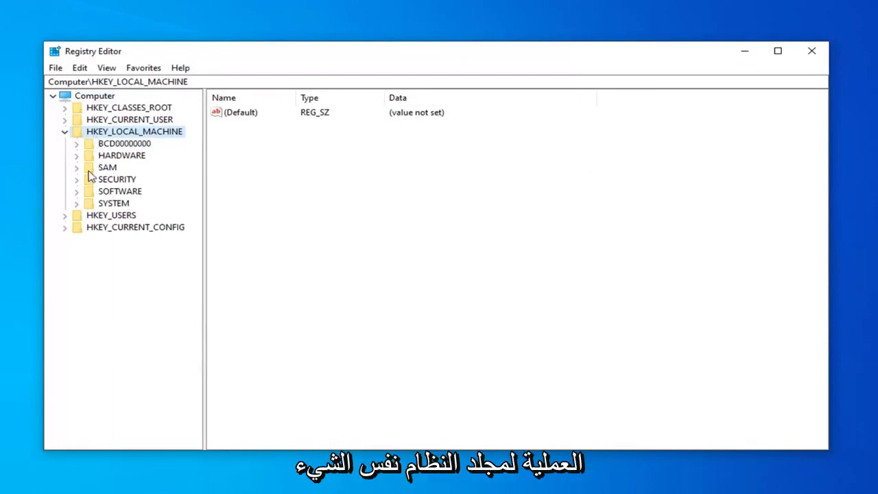
{"action": "double_click", "coordinate": [108, 204]}
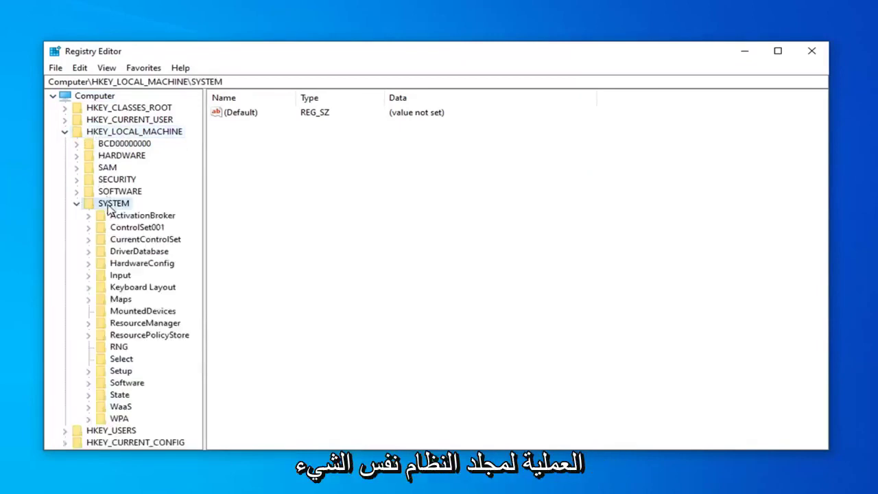
{"action": "double_click", "coordinate": [133, 241]}
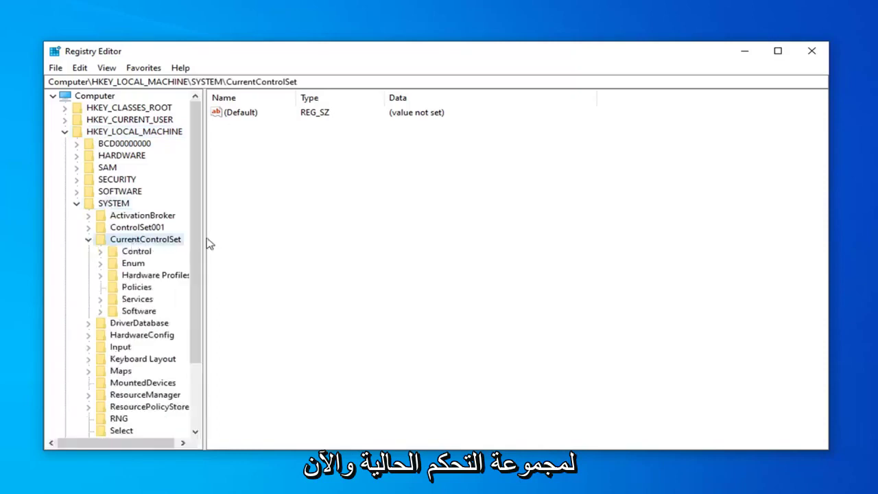
{"action": "left_click", "coordinate": [131, 253]}
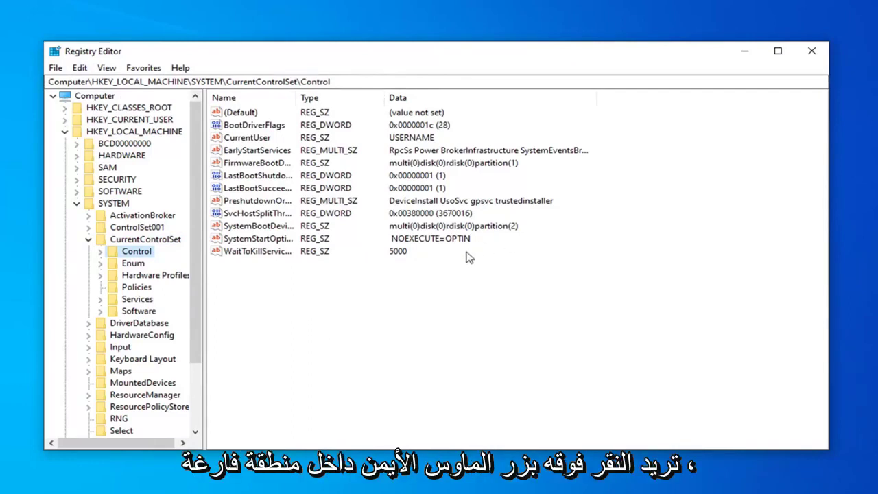
Step: Add a new DWORD (32-bit) value named ServicesPipeTimeout to the Control key
{"action": "right_click", "coordinate": [254, 295]}
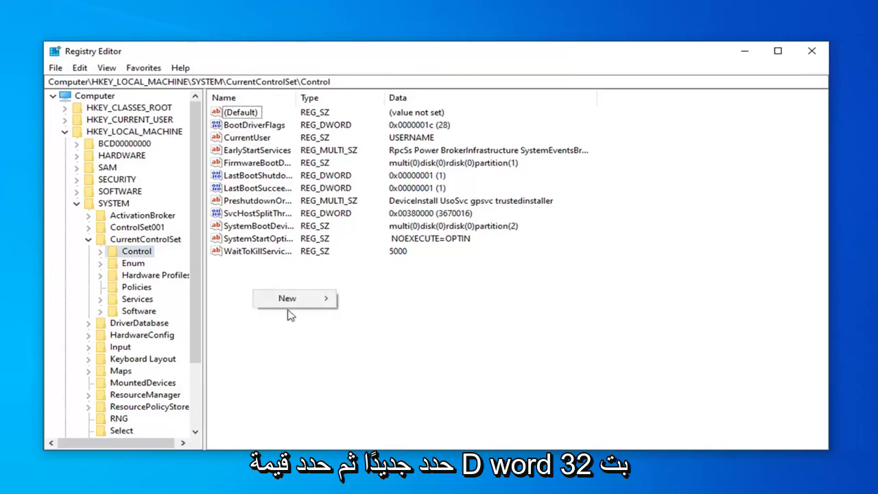
{"action": "mouse_move", "coordinate": [300, 306]}
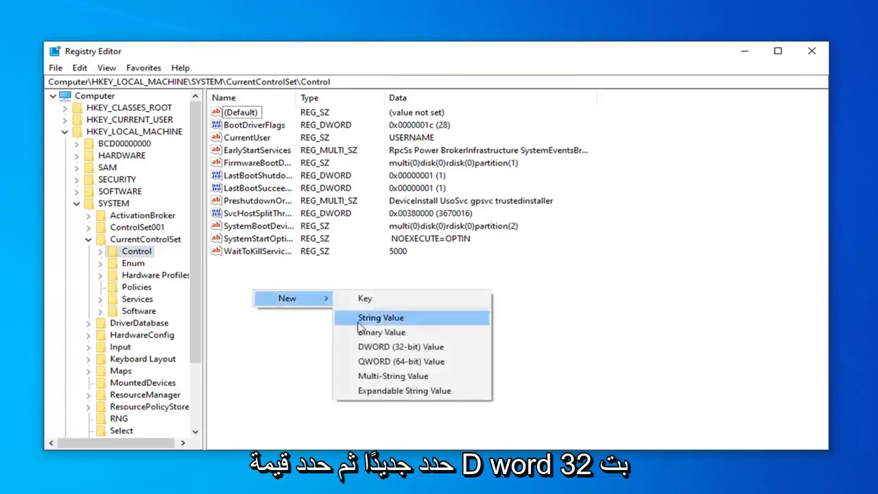
{"action": "left_click", "coordinate": [375, 347]}
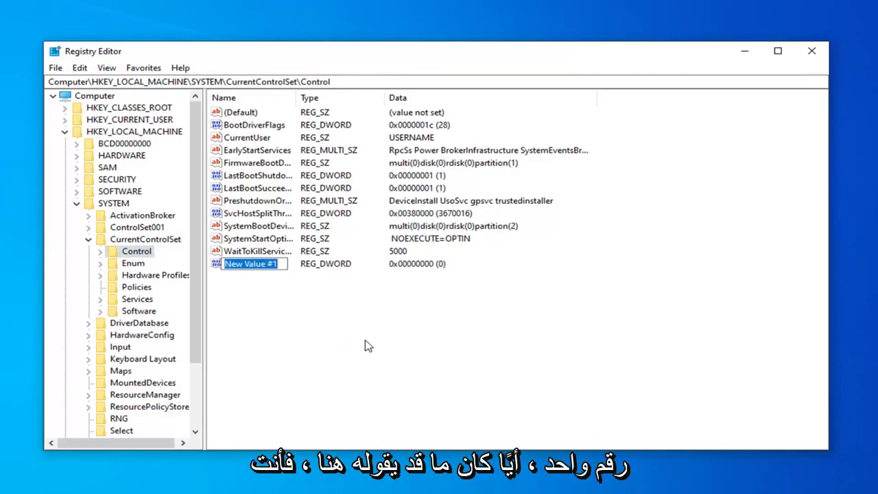
{"action": "type", "text": "S"}
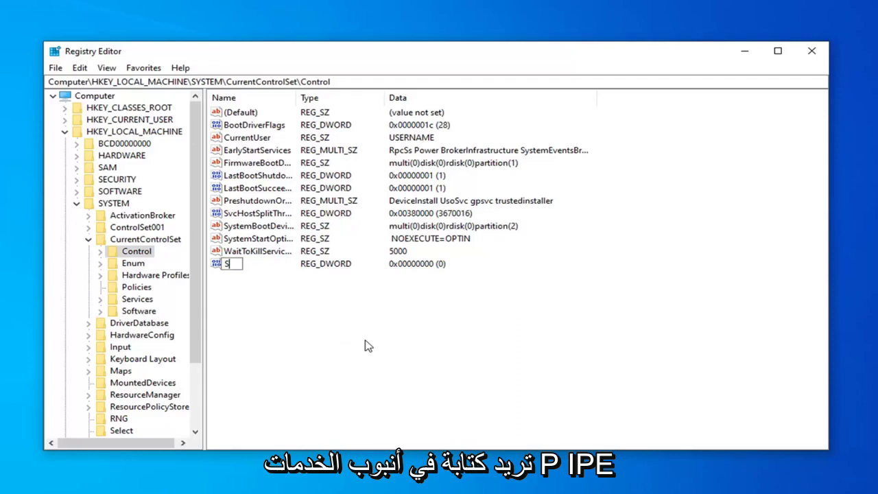
{"action": "type", "text": "ervicesPip"}
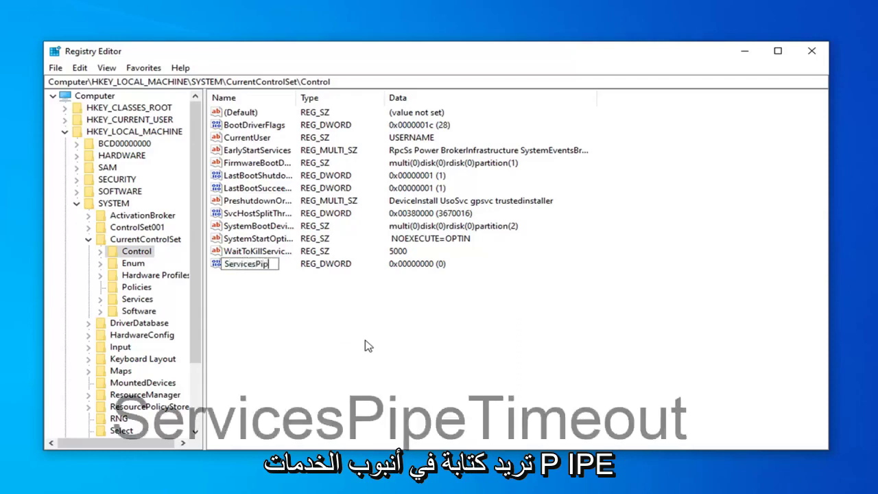
{"action": "type", "text": "eT"}
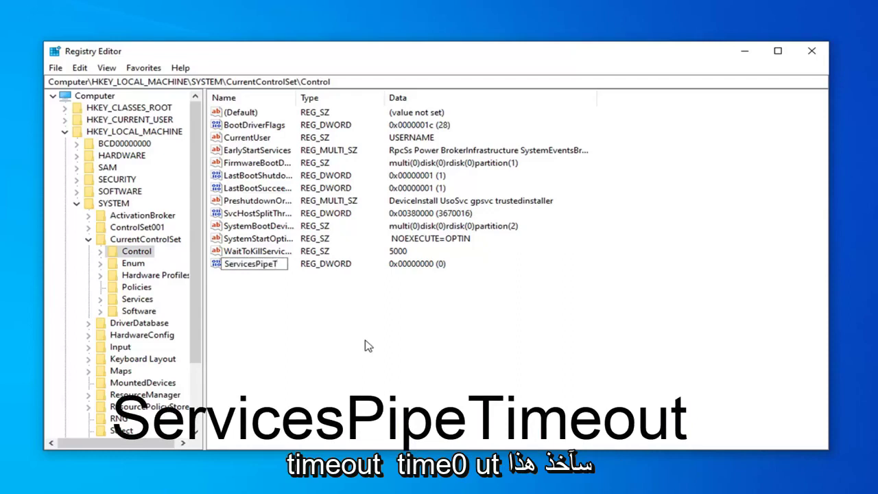
{"action": "type", "text": "imeout"}
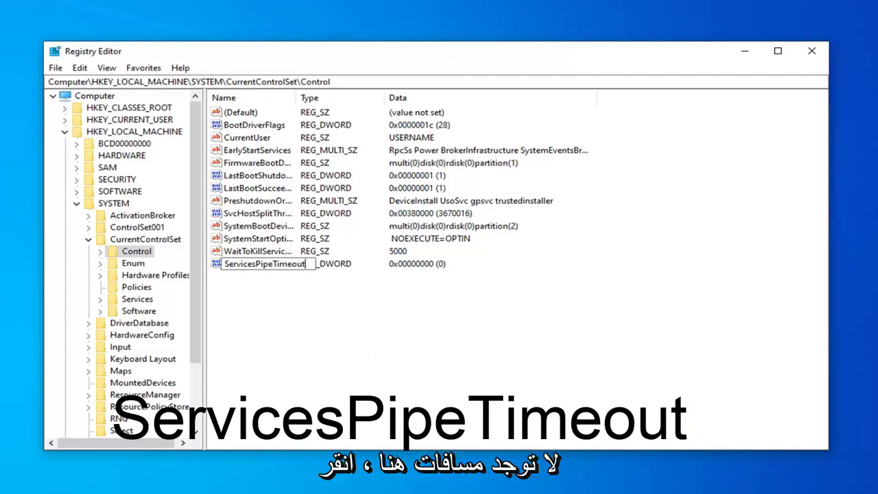
{"action": "key", "text": "Return"}
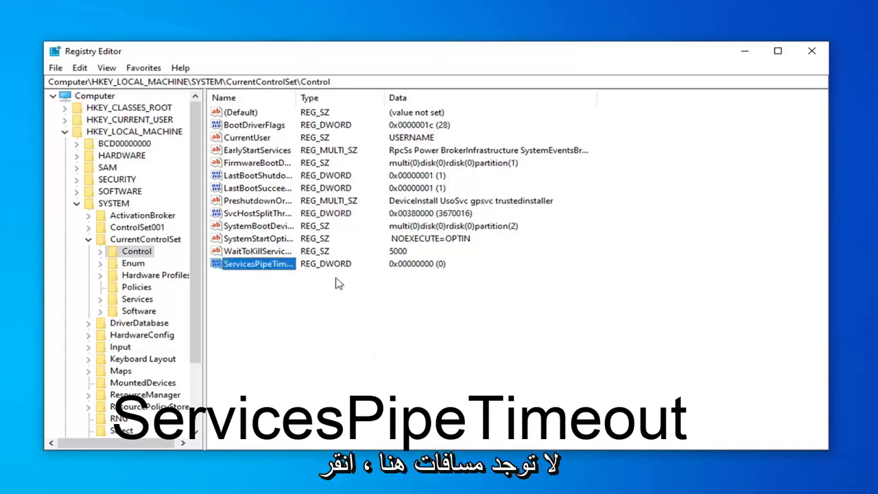
{"action": "double_click", "coordinate": [290, 102]}
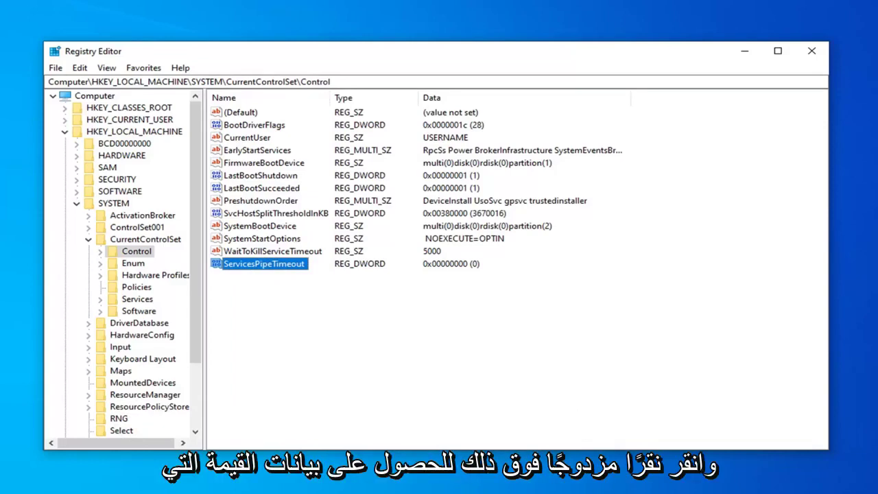
Step: Edit ServicesPipeTimeout and replace its value data with 180000
{"action": "double_click", "coordinate": [255, 267]}
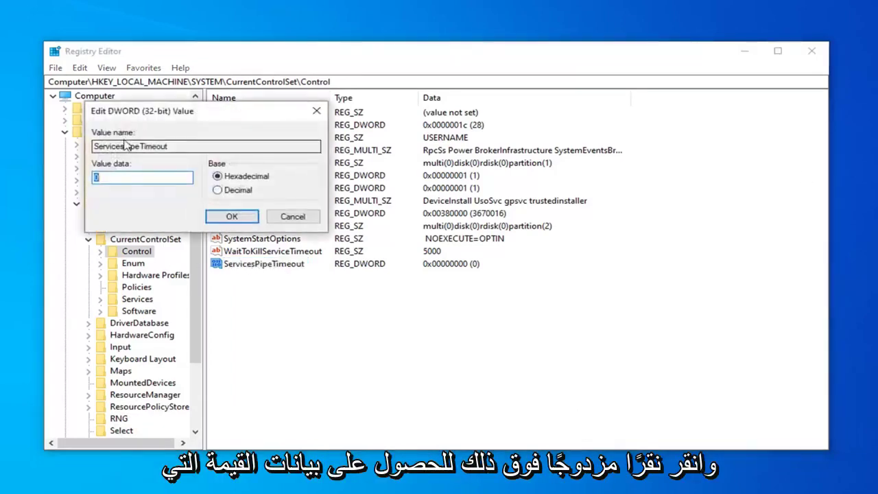
{"action": "left_click_drag", "start_coordinate": [141, 114], "coordinate": [314, 128]}
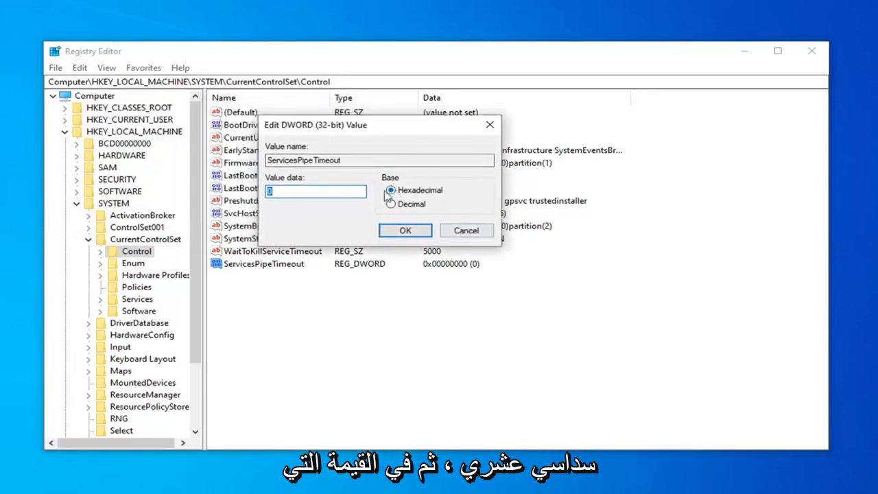
{"action": "left_click", "coordinate": [301, 192]}
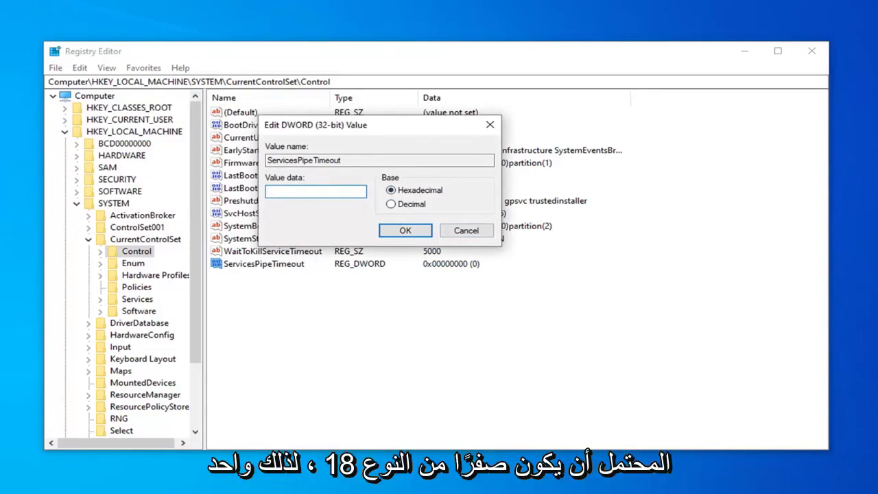
{"action": "type", "text": "18"}
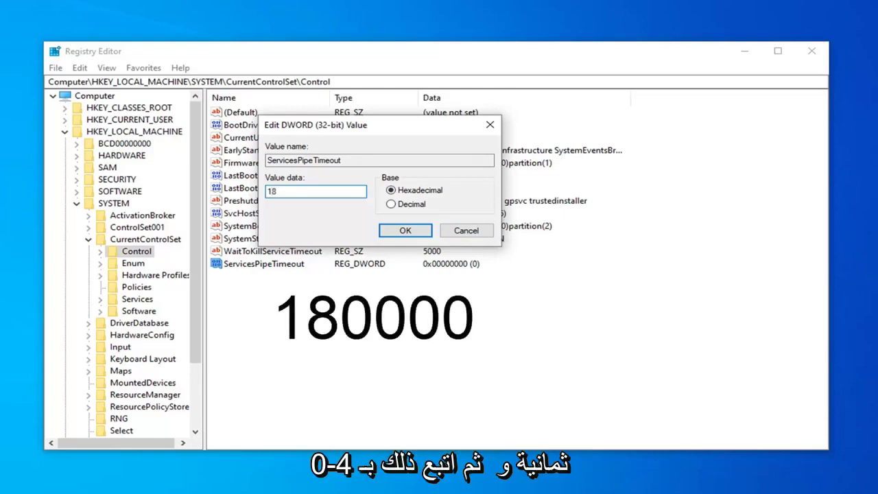
{"action": "type", "text": "0"}
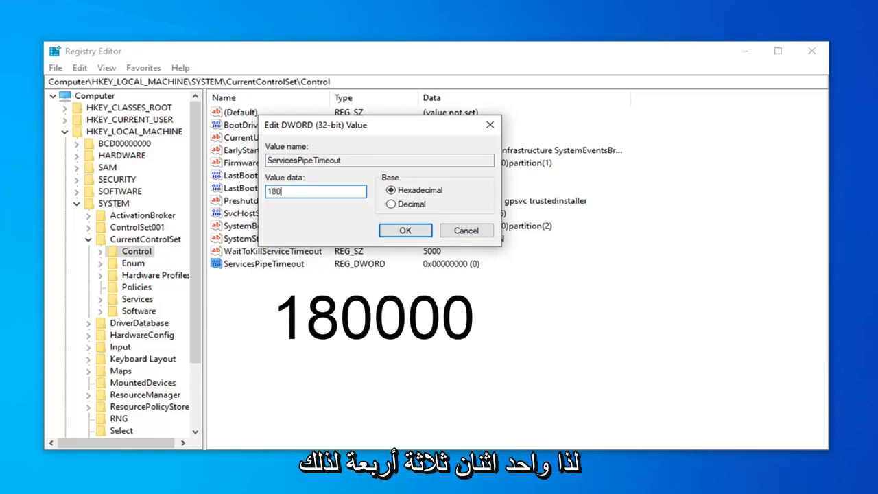
{"action": "type", "text": "000"}
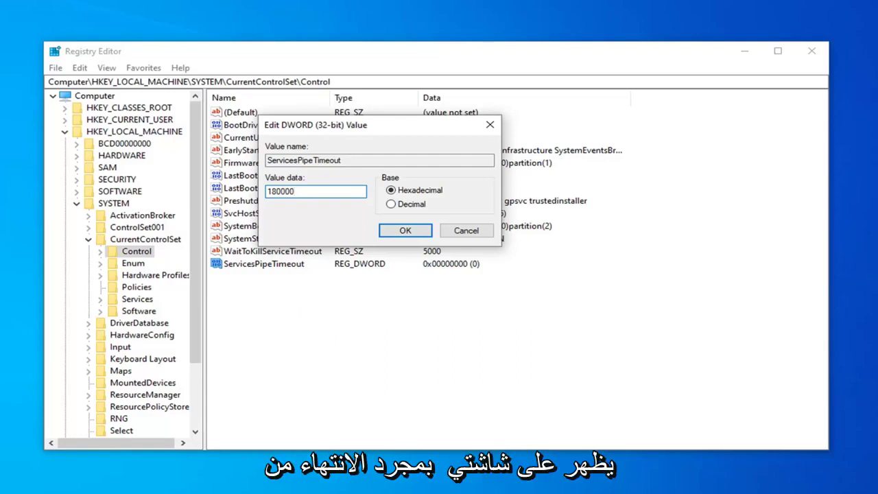
Step: Save the ServicesPipeTimeout value, collapse the registry tree, and close Registry Editor
{"action": "left_click", "coordinate": [404, 229]}
{"action": "left_click", "coordinate": [87, 239]}
{"action": "left_click", "coordinate": [76, 203]}
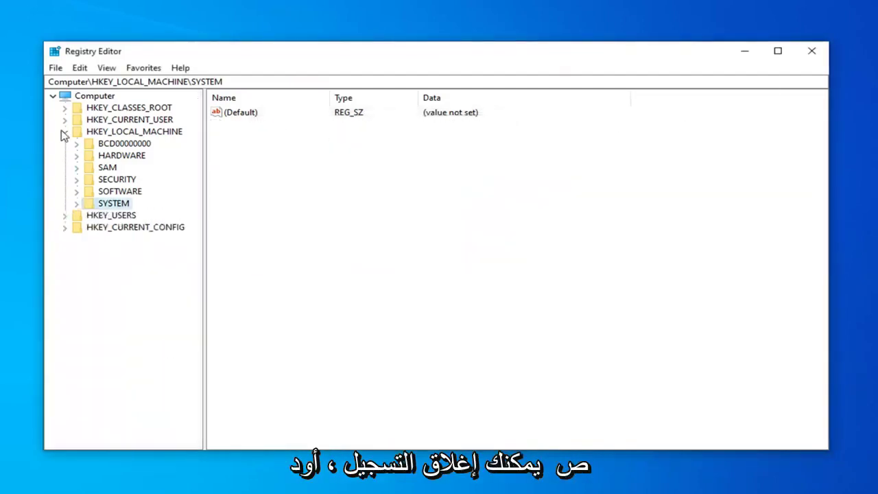
{"action": "left_click", "coordinate": [64, 131]}
{"action": "left_click", "coordinate": [52, 96]}
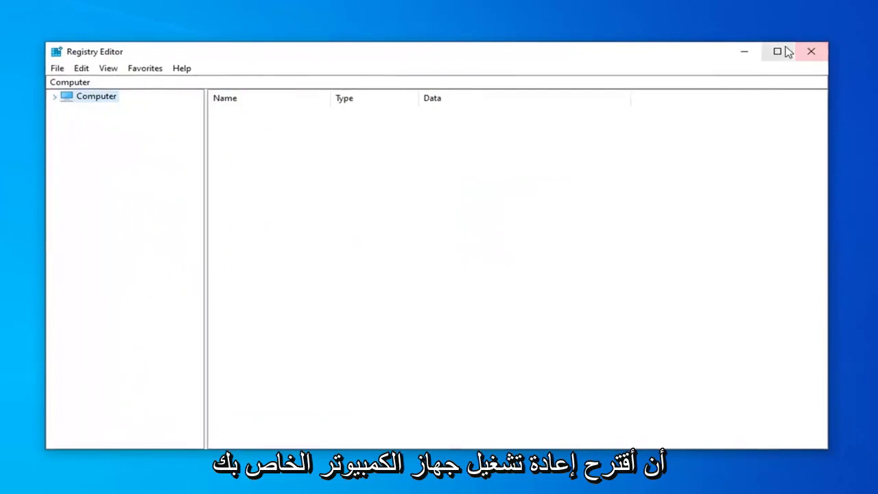
{"action": "left_click", "coordinate": [813, 52]}
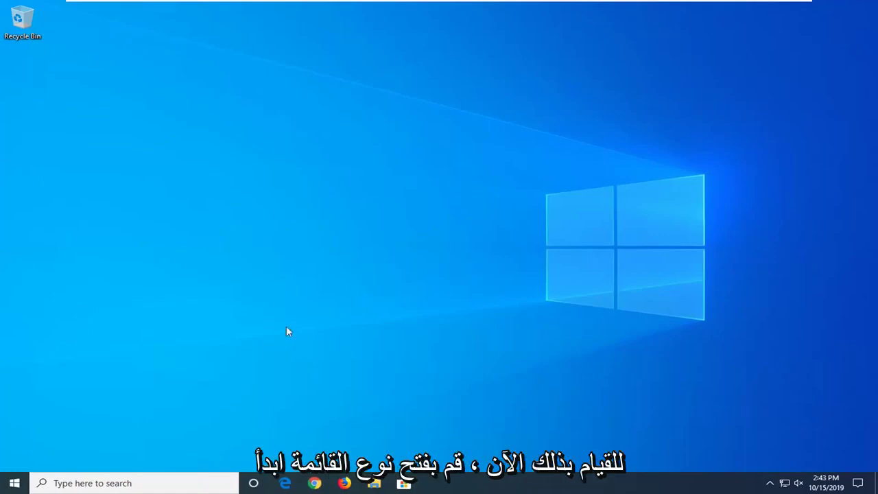
Step: Launch Command Prompt as administrator from a Start search for 'cmd', approving UAC
{"action": "left_click", "coordinate": [15, 483]}
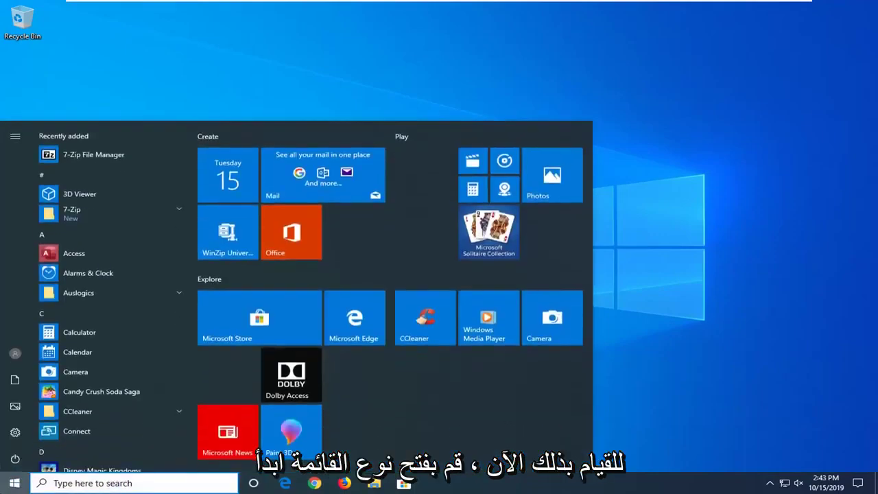
{"action": "type", "text": "cmd"}
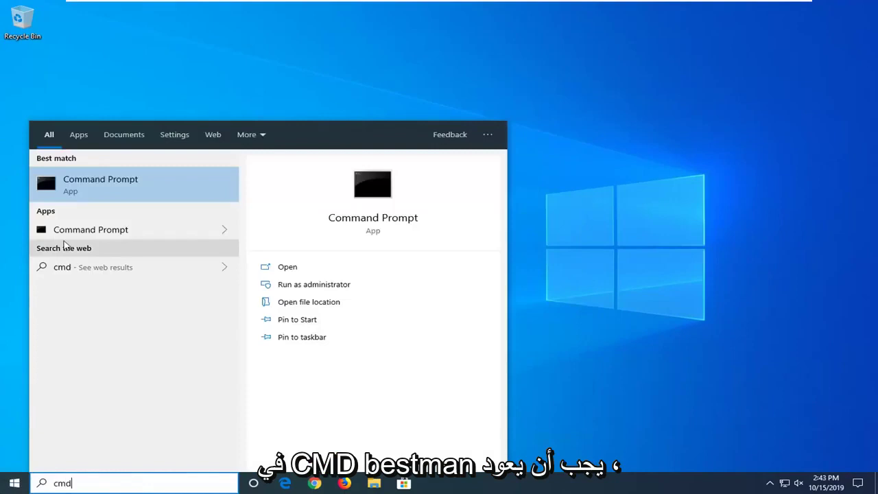
{"action": "right_click", "coordinate": [73, 185]}
{"action": "left_click", "coordinate": [124, 194]}
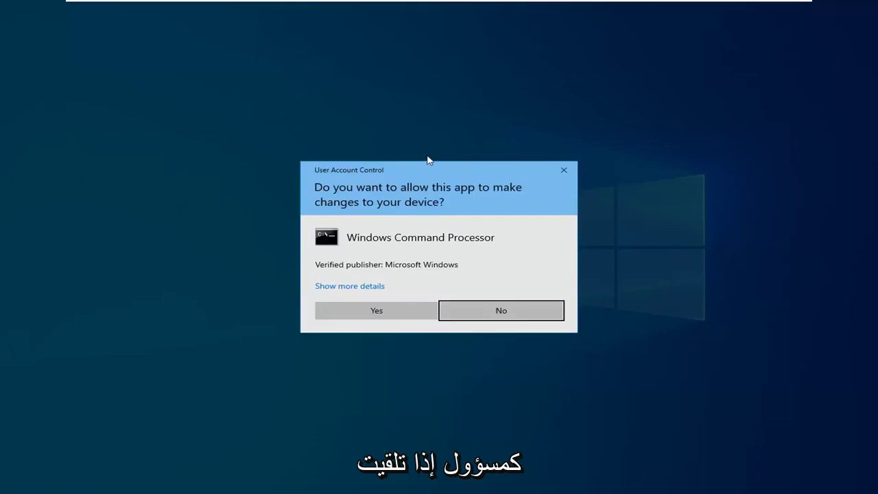
{"action": "left_click", "coordinate": [362, 308]}
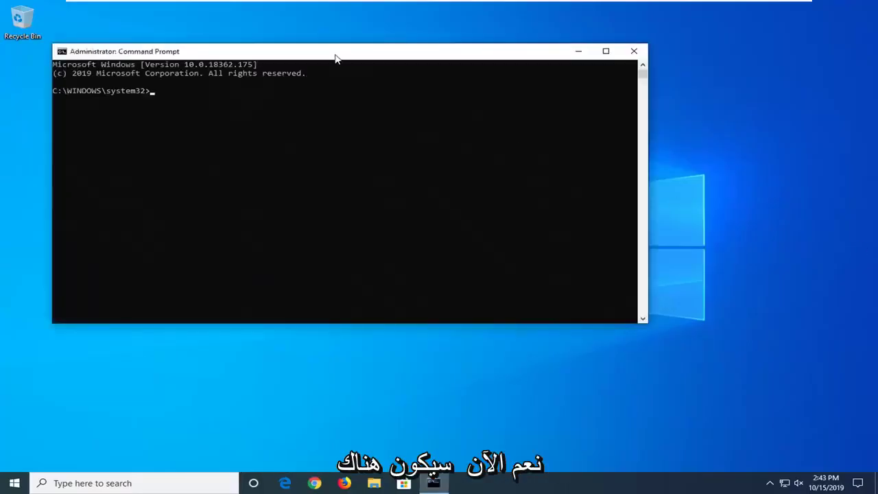
Step: Run sfc /scannow in the administrator Command Prompt
{"action": "left_click_drag", "start_coordinate": [336, 58], "coordinate": [392, 82]}
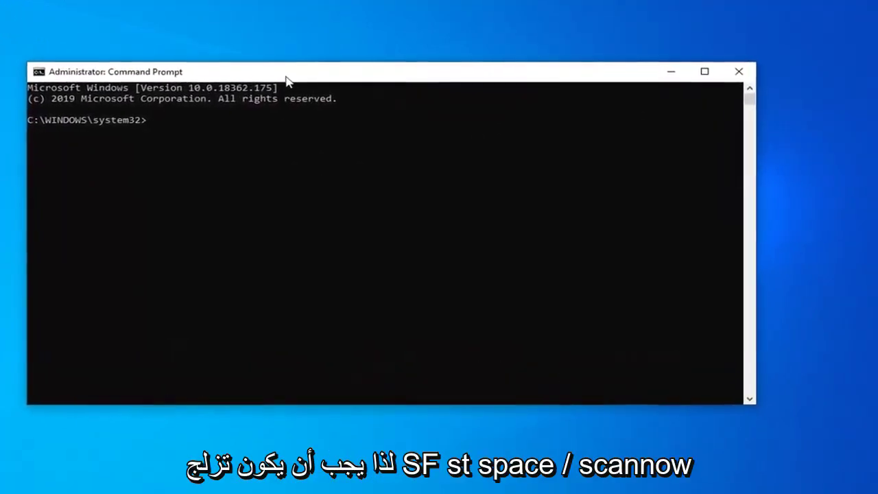
{"action": "type", "text": "sfc"}
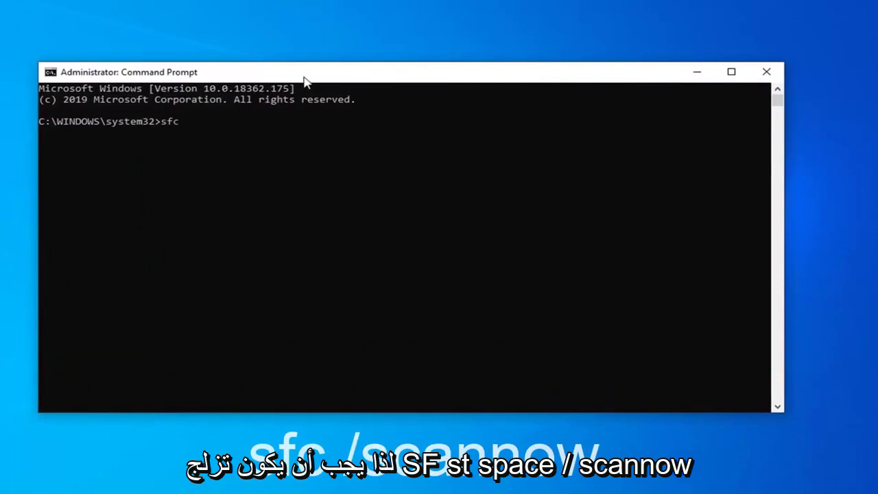
{"action": "type", "text": " /scannow"}
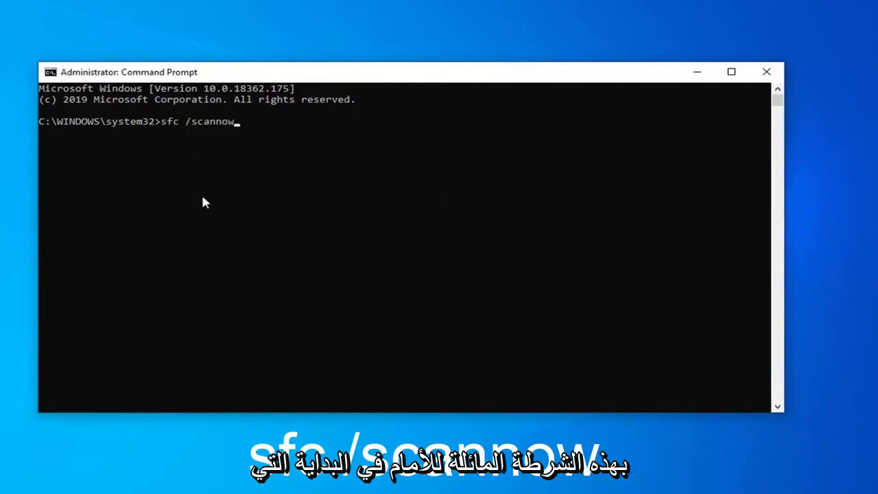
{"action": "key", "text": "Return"}
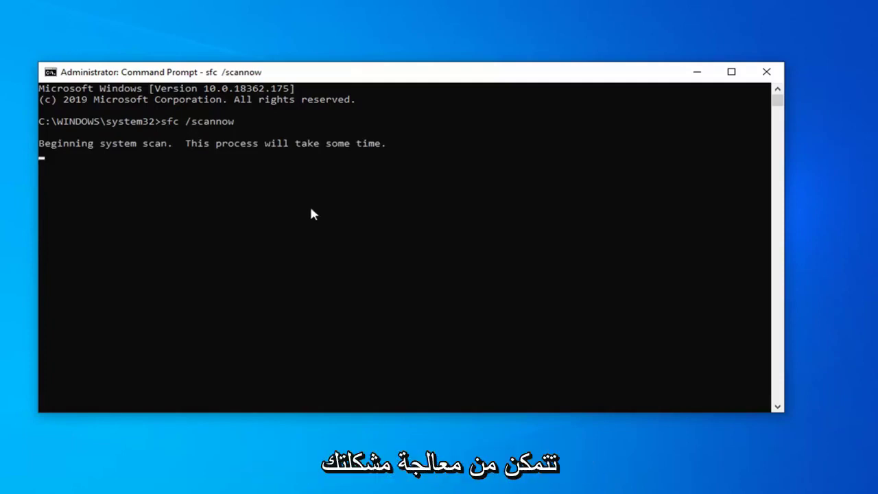
Step: Close the console and reopen Command Prompt as administrator via a Start search for 'cmd'
{"action": "left_click", "coordinate": [761, 71]}
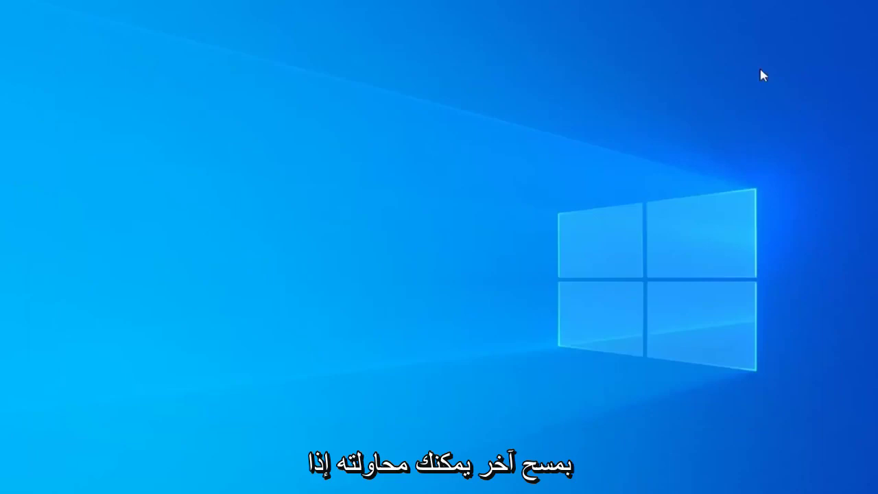
{"action": "key", "text": "super"}
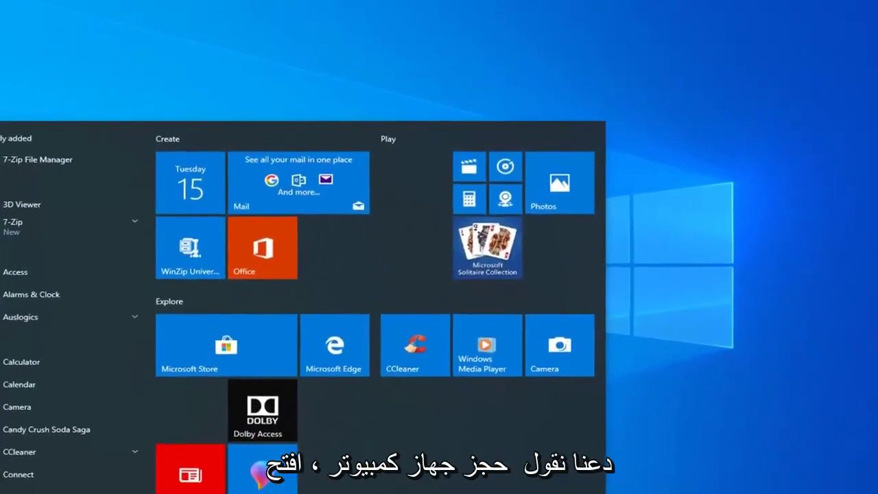
{"action": "type", "text": "cmd"}
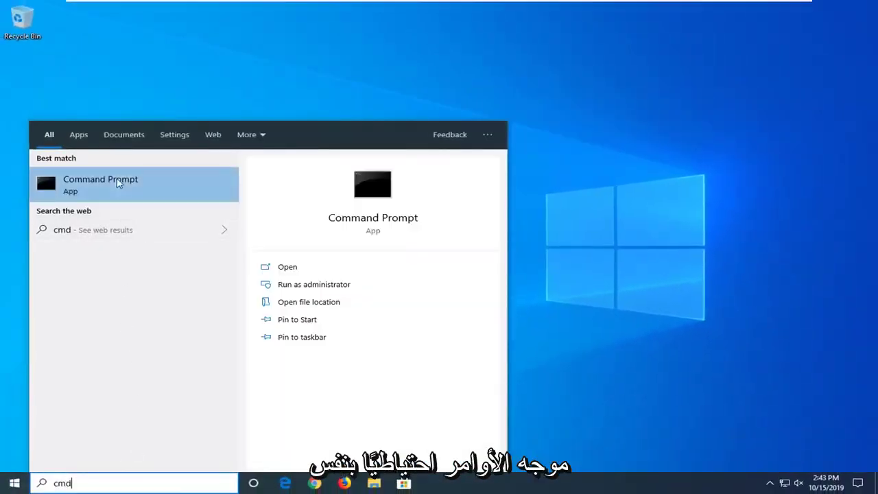
{"action": "right_click", "coordinate": [118, 181]}
{"action": "left_click", "coordinate": [146, 191]}
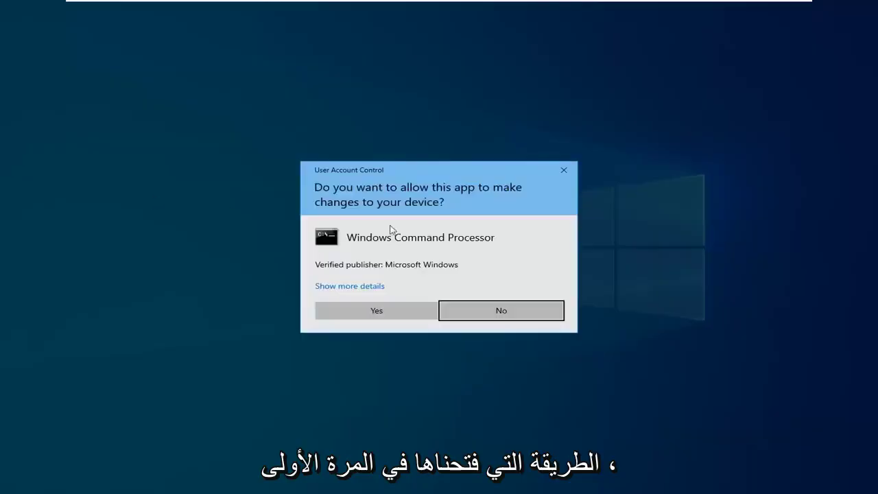
{"action": "left_click", "coordinate": [394, 310]}
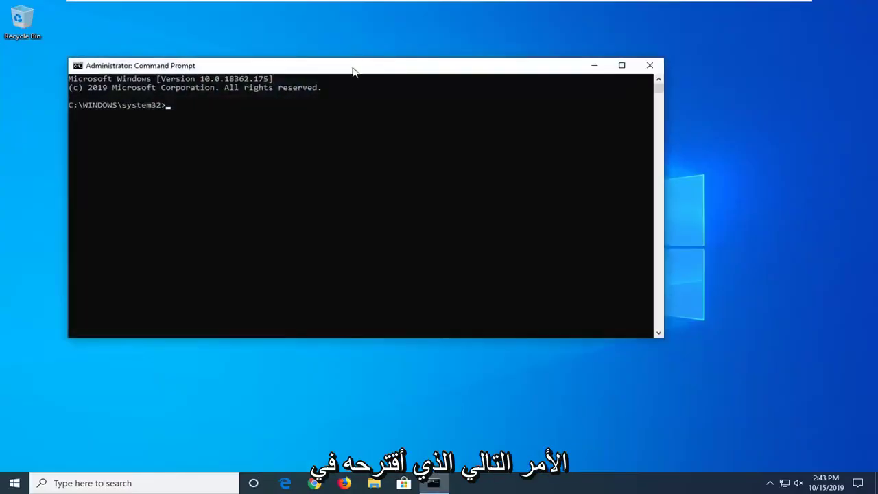
Step: Paste the DISM /Online /Cleanup-Image /RestoreHealth command into the console and run it
{"action": "left_click_drag", "start_coordinate": [356, 59], "coordinate": [473, 83]}
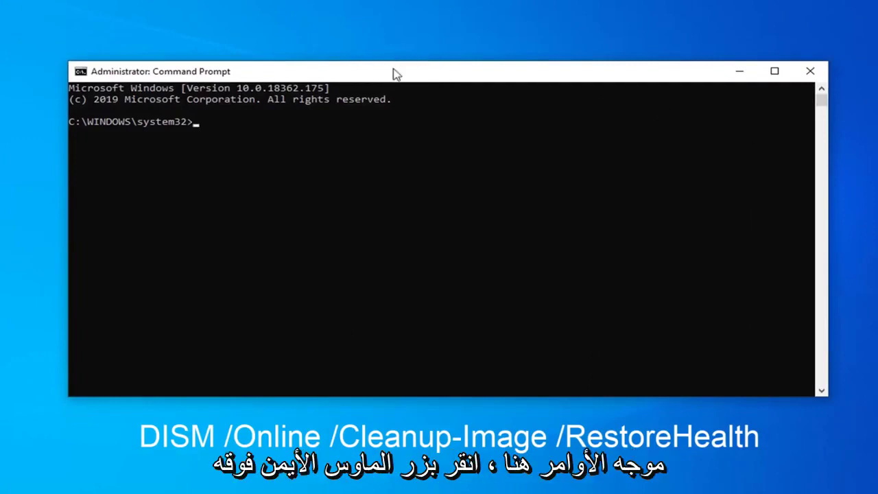
{"action": "right_click", "coordinate": [396, 74]}
{"action": "mouse_move", "coordinate": [407, 180]}
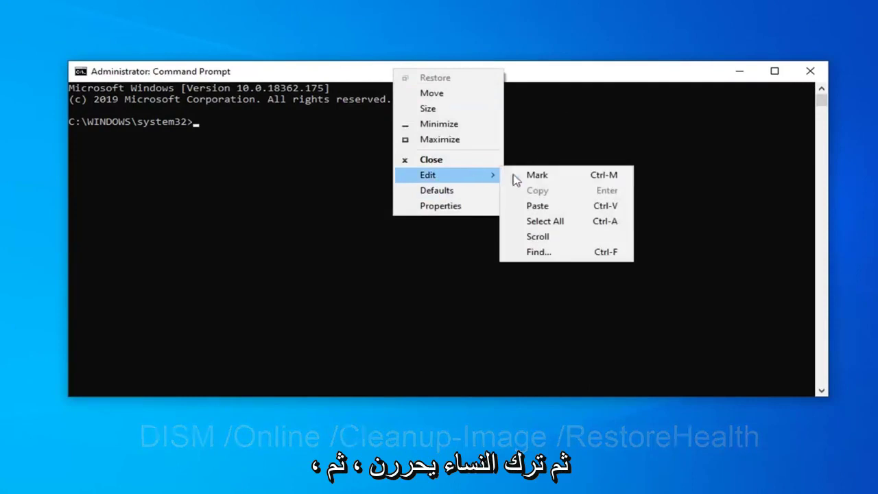
{"action": "left_click", "coordinate": [557, 209]}
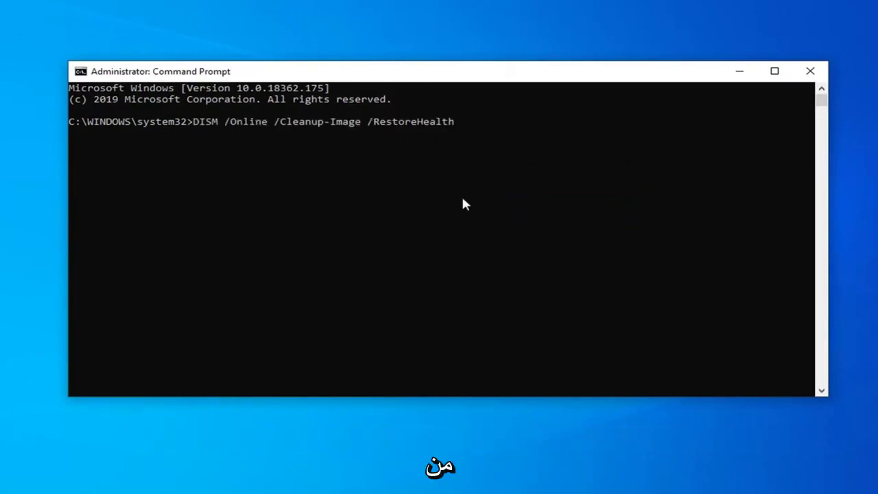
{"action": "key", "text": "Return"}
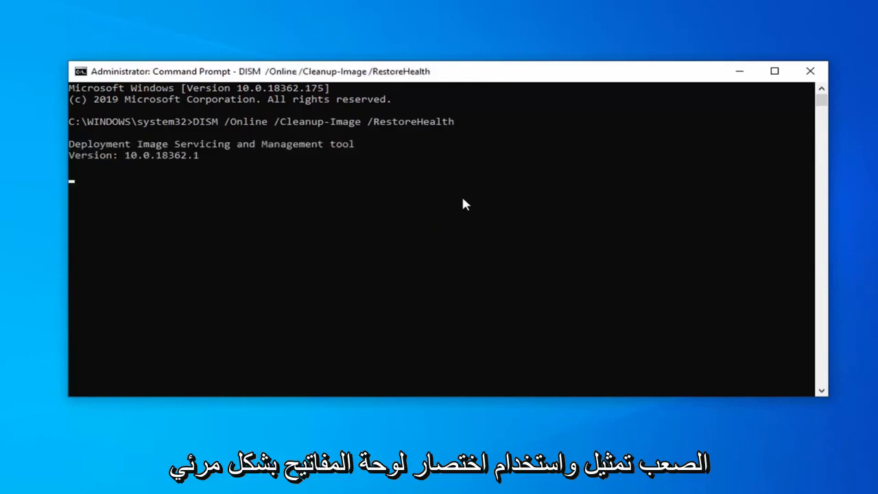